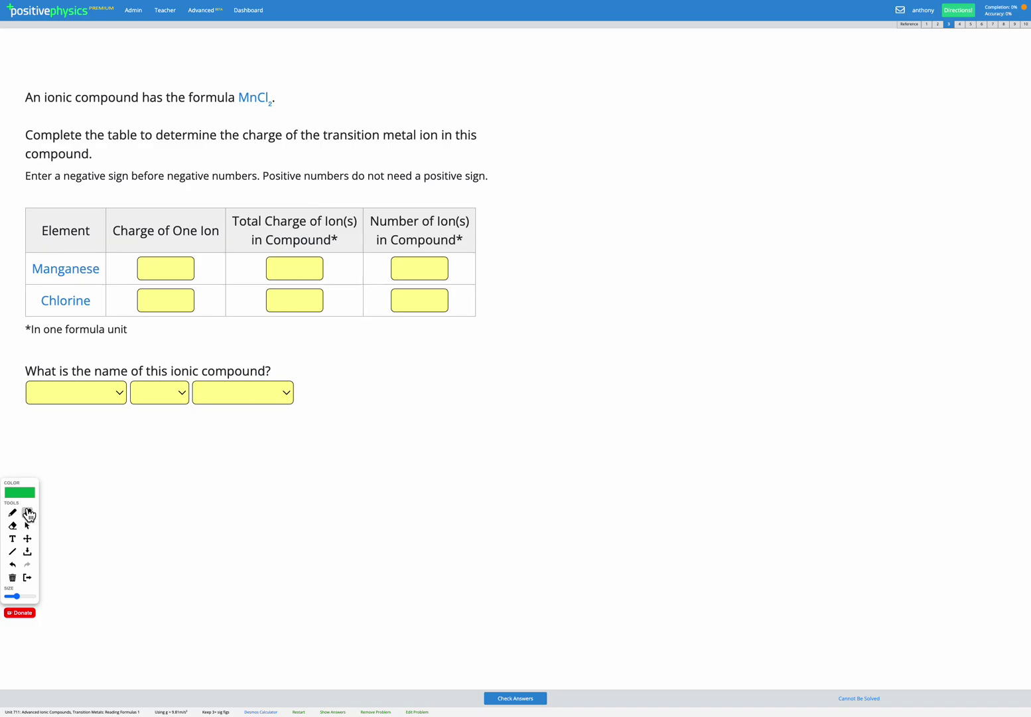
Highlight 'ionic compound' and the formula MnCl2 in green in the problem statement.
{"action": "left_click", "coordinate": [28, 512]}
{"action": "left_click_drag", "start_coordinate": [41, 98], "coordinate": [136, 98]}
{"action": "left_click_drag", "start_coordinate": [238, 98], "coordinate": [280, 99]}
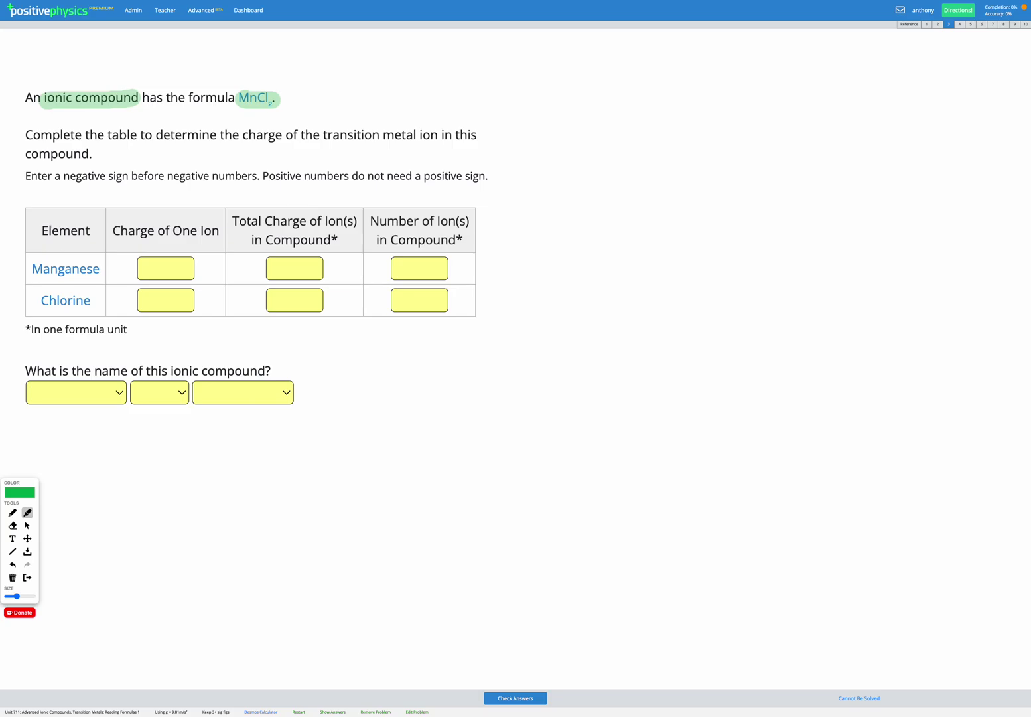
Bring up the reference periodic table and circle manganese and chlorine with the pen.
{"action": "left_click", "coordinate": [27, 525]}
{"action": "key", "text": "r"}
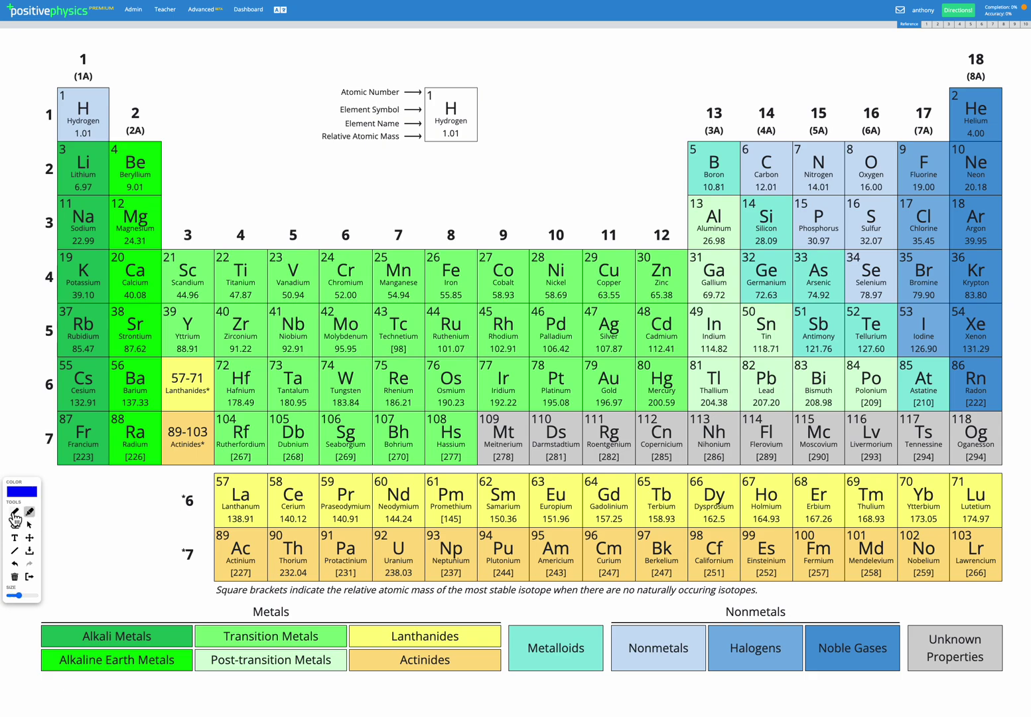
{"action": "left_click", "coordinate": [14, 513]}
{"action": "mouse_move", "coordinate": [417, 245]}
{"action": "left_mouse_down"}
{"action": "mouse_move", "coordinate": [393, 239]}
{"action": "mouse_move", "coordinate": [362, 291]}
{"action": "mouse_move", "coordinate": [429, 296]}
{"action": "mouse_move", "coordinate": [420, 248]}
{"action": "left_mouse_up"}
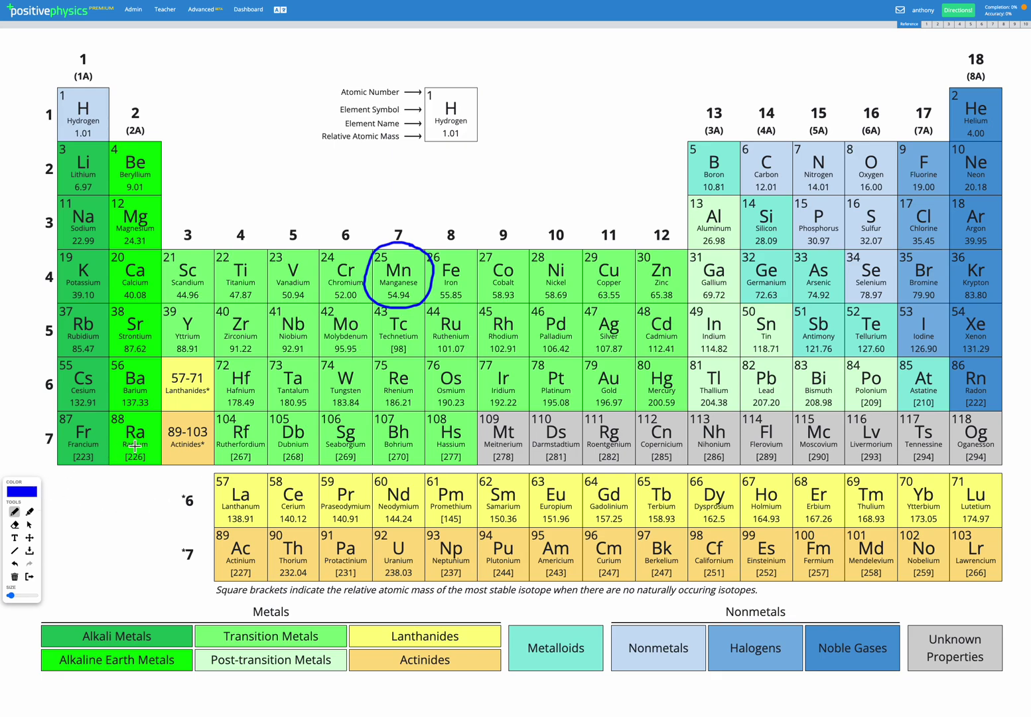
{"action": "key", "text": "Escape"}
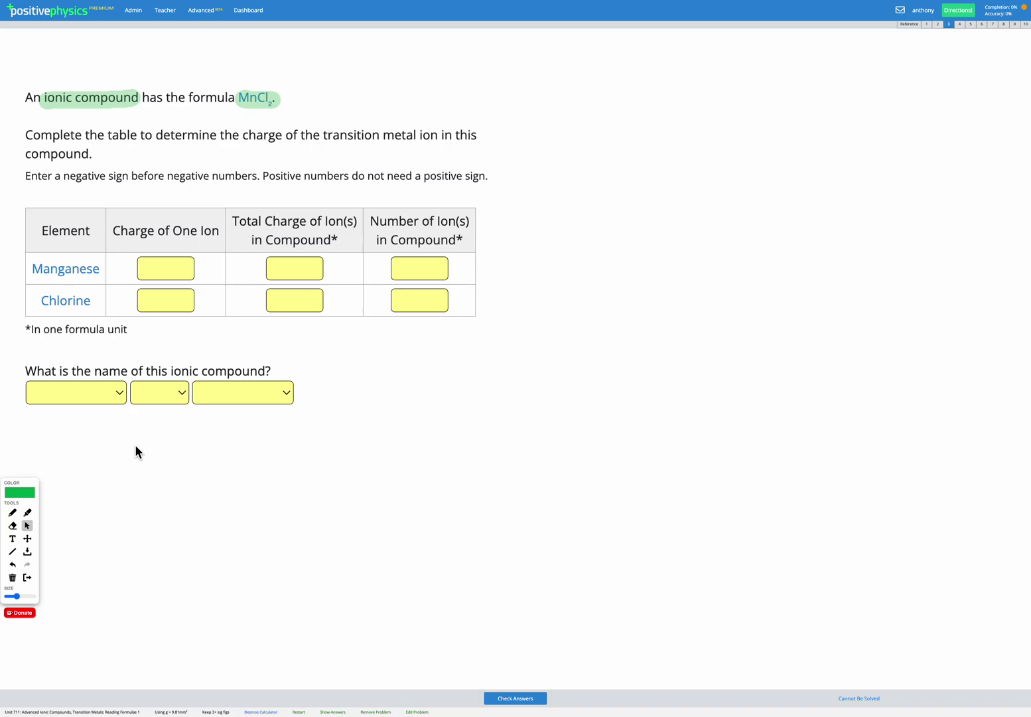
{"action": "key", "text": "Escape"}
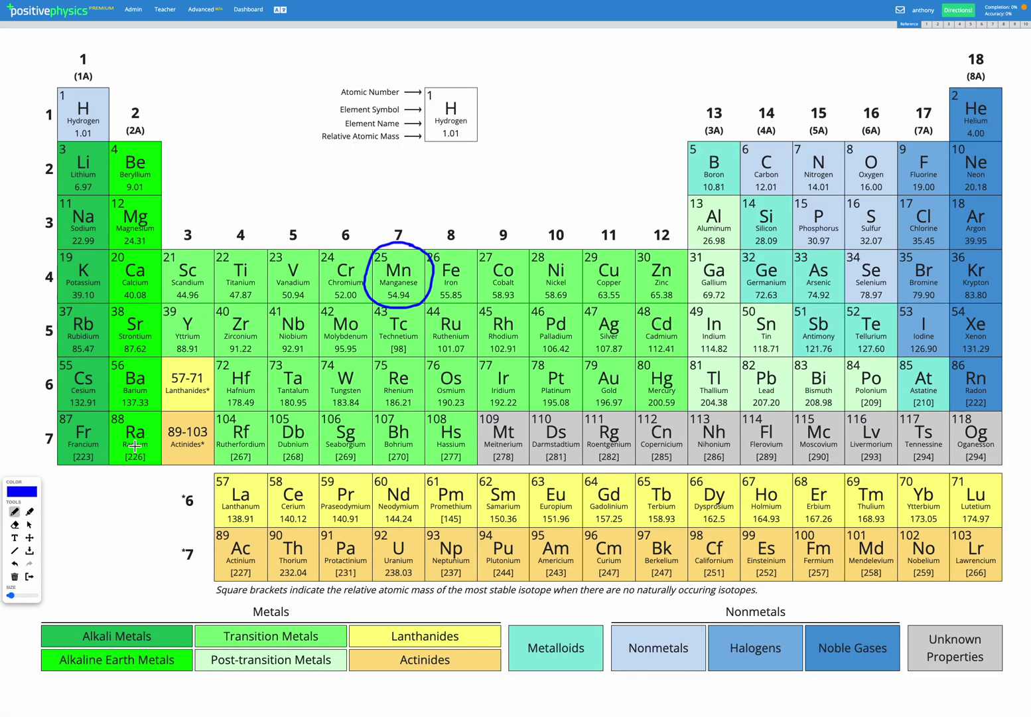
{"action": "mouse_move", "coordinate": [944, 195]}
{"action": "left_mouse_down"}
{"action": "mouse_move", "coordinate": [902, 190]}
{"action": "mouse_move", "coordinate": [909, 252]}
{"action": "mouse_move", "coordinate": [959, 222]}
{"action": "mouse_move", "coordinate": [937, 196]}
{"action": "left_mouse_up"}
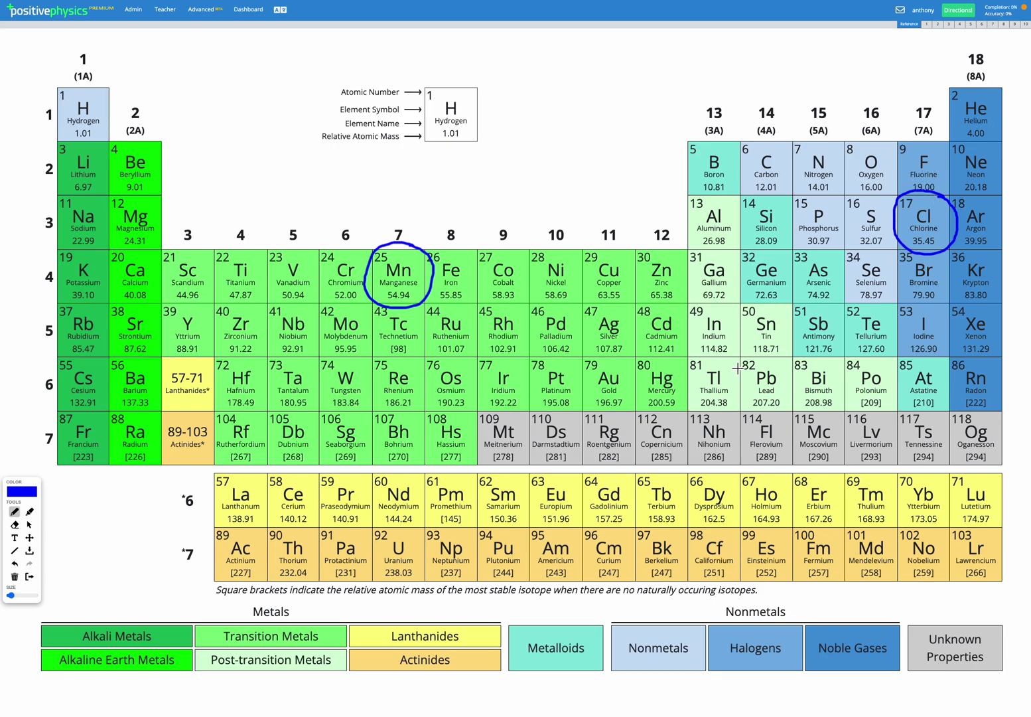
Highlight group 17 down to chlorine and add a pen mark near group 18.
{"action": "left_click", "coordinate": [29, 510]}
{"action": "left_click_drag", "start_coordinate": [924, 111], "coordinate": [925, 189]}
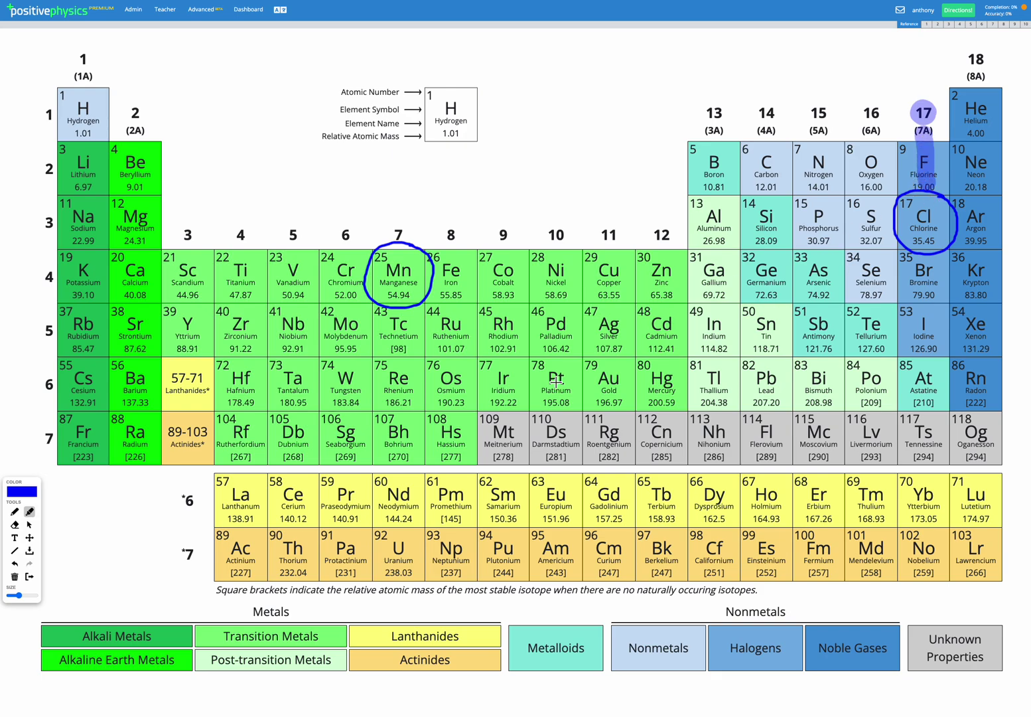
{"action": "left_click", "coordinate": [17, 511]}
{"action": "mouse_move", "coordinate": [914, 65]}
{"action": "left_mouse_down"}
{"action": "mouse_move", "coordinate": [914, 89]}
{"action": "mouse_move", "coordinate": [935, 75]}
{"action": "left_mouse_up"}
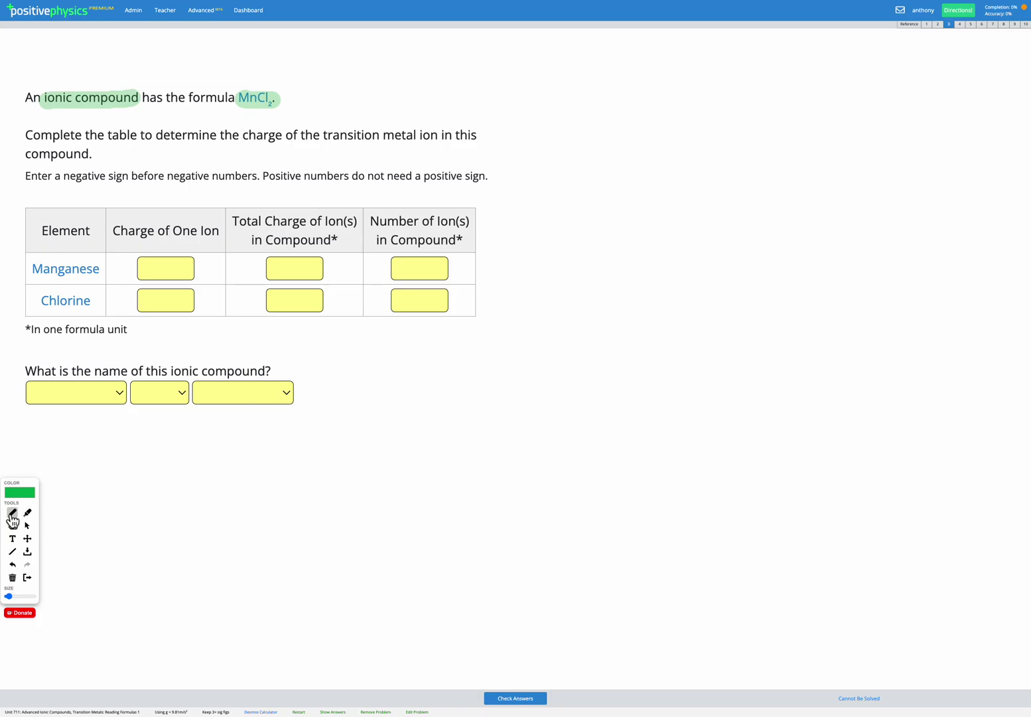
Handwrite the notes Cl⁻ and Mn in the blank area right of the problem.
{"action": "left_click", "coordinate": [12, 514]}
{"action": "mouse_move", "coordinate": [850, 243]}
{"action": "left_mouse_down"}
{"action": "mouse_move", "coordinate": [850, 262]}
{"action": "mouse_move", "coordinate": [868, 262]}
{"action": "mouse_move", "coordinate": [884, 231]}
{"action": "left_mouse_up"}
{"action": "mouse_move", "coordinate": [693, 272]}
{"action": "left_mouse_down"}
{"action": "mouse_move", "coordinate": [702, 260]}
{"action": "mouse_move", "coordinate": [714, 269]}
{"action": "left_mouse_up"}
{"action": "mouse_move", "coordinate": [716, 271]}
{"action": "left_mouse_down"}
{"action": "mouse_move", "coordinate": [721, 261]}
{"action": "mouse_move", "coordinate": [733, 269]}
{"action": "left_mouse_up"}
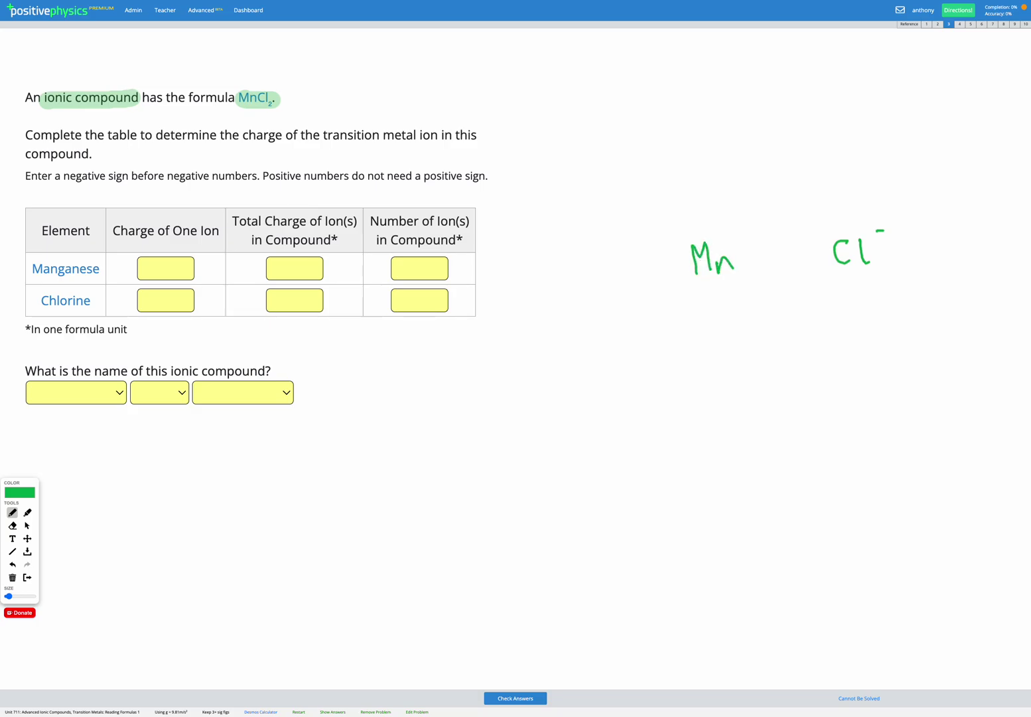
Enter chlorine's charge of one ion -1 and ion counts 1 for manganese and 2 for chlorine.
{"action": "left_click", "coordinate": [27, 525]}
{"action": "left_click", "coordinate": [166, 301]}
{"action": "type", "text": "-1"}
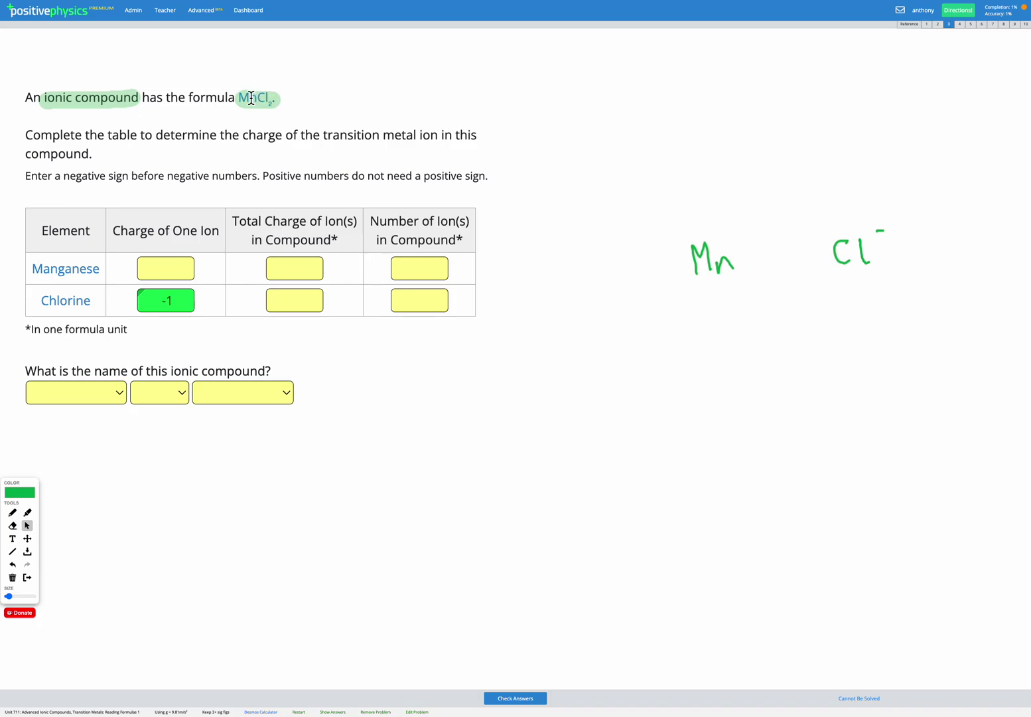
{"action": "left_click", "coordinate": [411, 255]}
{"action": "type", "text": "1"}
{"action": "left_click", "coordinate": [421, 299]}
{"action": "type", "text": "2"}
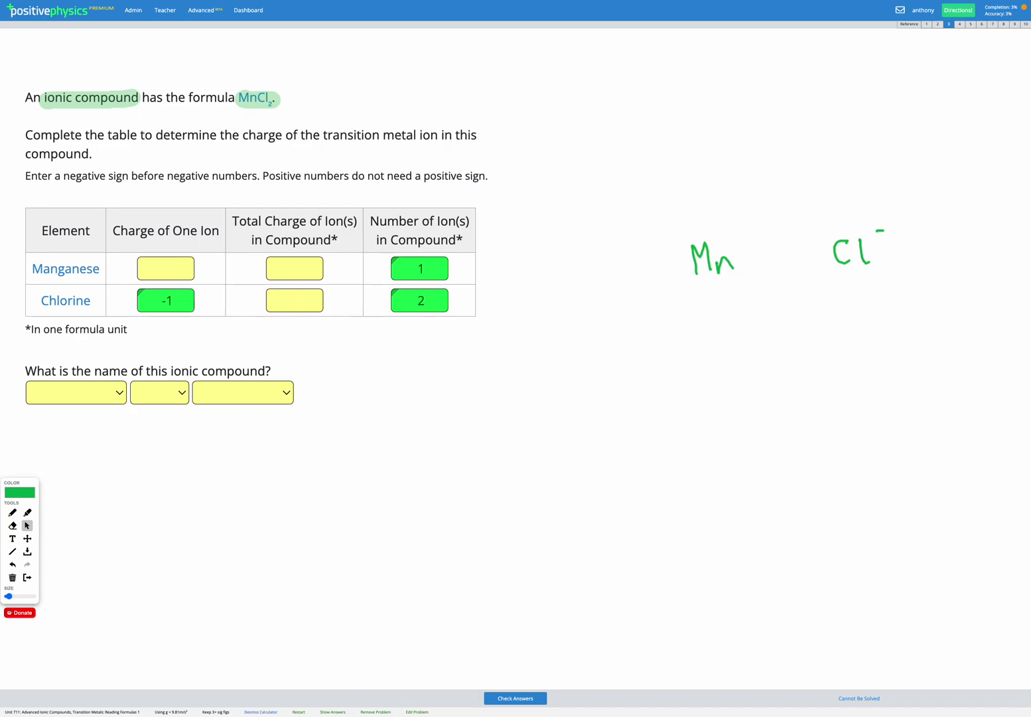
Pen a second Cl⁻ note and enter -2 as chlorine's total charge.
{"action": "left_click", "coordinate": [12, 512]}
{"action": "mouse_move", "coordinate": [855, 302]}
{"action": "left_mouse_down"}
{"action": "mouse_move", "coordinate": [842, 323]}
{"action": "mouse_move", "coordinate": [858, 325]}
{"action": "left_mouse_up"}
{"action": "mouse_move", "coordinate": [870, 299]}
{"action": "left_mouse_down"}
{"action": "mouse_move", "coordinate": [881, 323]}
{"action": "mouse_move", "coordinate": [889, 295]}
{"action": "left_mouse_up"}
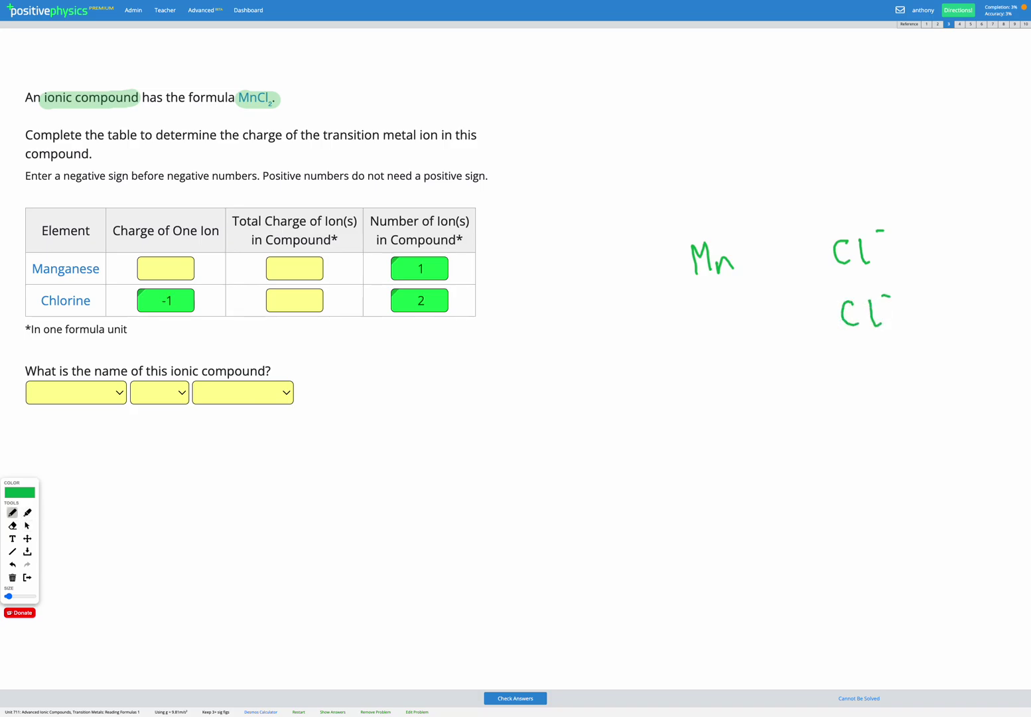
{"action": "left_click", "coordinate": [27, 526]}
{"action": "left_click", "coordinate": [311, 302]}
{"action": "type", "text": "-2"}
{"action": "key", "text": "Return"}
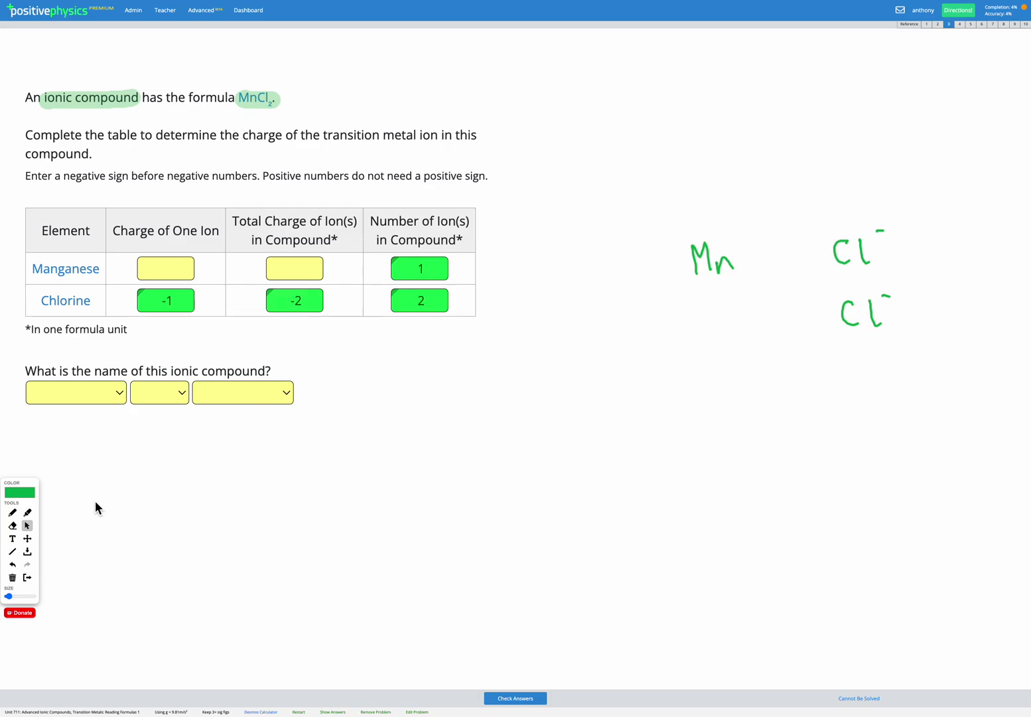
Handwrite 'net charge = 0' above the element notes.
{"action": "left_click", "coordinate": [13, 512]}
{"action": "mouse_move", "coordinate": [693, 134]}
{"action": "left_mouse_down"}
{"action": "mouse_move", "coordinate": [697, 120]}
{"action": "mouse_move", "coordinate": [704, 133]}
{"action": "left_mouse_up"}
{"action": "left_click_drag", "start_coordinate": [706, 123], "coordinate": [723, 130]}
{"action": "mouse_move", "coordinate": [724, 102]}
{"action": "left_mouse_down"}
{"action": "mouse_move", "coordinate": [726, 133]}
{"action": "mouse_move", "coordinate": [735, 111]}
{"action": "left_mouse_up"}
{"action": "mouse_move", "coordinate": [748, 120]}
{"action": "left_mouse_down"}
{"action": "mouse_move", "coordinate": [755, 128]}
{"action": "mouse_move", "coordinate": [828, 123]}
{"action": "left_mouse_up"}
{"action": "left_click_drag", "start_coordinate": [845, 106], "coordinate": [856, 112]}
{"action": "mouse_move", "coordinate": [874, 96]}
{"action": "left_mouse_down"}
{"action": "mouse_move", "coordinate": [870, 108]}
{"action": "mouse_move", "coordinate": [876, 96]}
{"action": "left_mouse_up"}
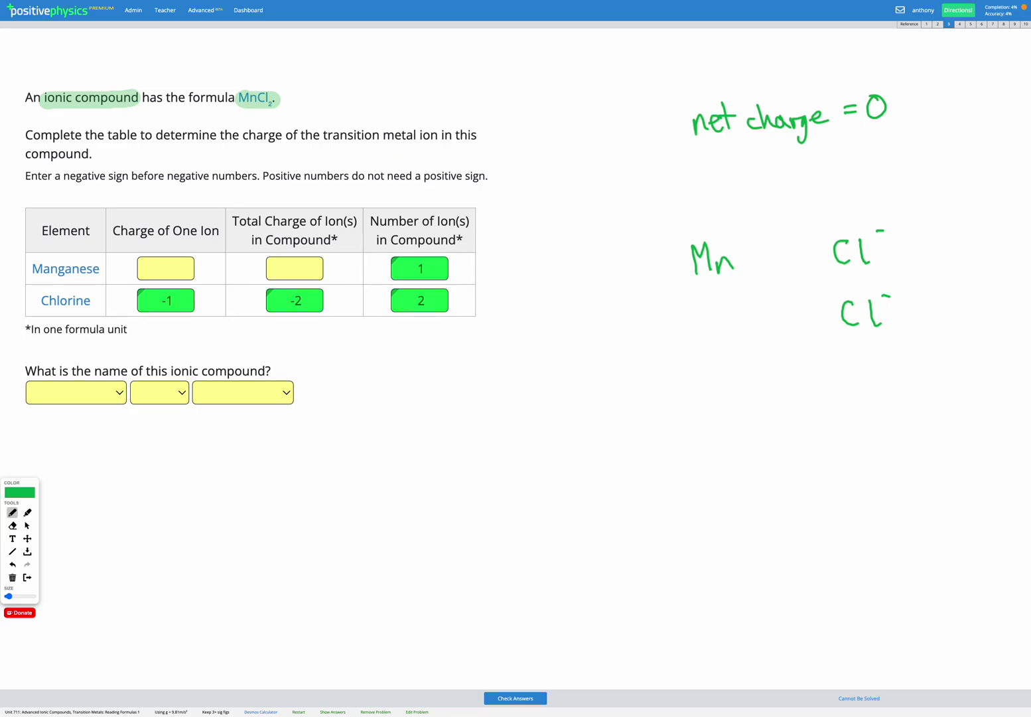
Handwrite -2 and +2 under the notes with the working 2-2=0.
{"action": "left_click_drag", "start_coordinate": [852, 400], "coordinate": [899, 408]}
{"action": "left_click_drag", "start_coordinate": [698, 415], "coordinate": [715, 414]}
{"action": "mouse_move", "coordinate": [707, 405]}
{"action": "left_mouse_down"}
{"action": "mouse_move", "coordinate": [707, 423]}
{"action": "mouse_move", "coordinate": [743, 422]}
{"action": "left_mouse_up"}
{"action": "mouse_move", "coordinate": [759, 473]}
{"action": "left_mouse_down"}
{"action": "mouse_move", "coordinate": [775, 488]}
{"action": "mouse_move", "coordinate": [835, 476]}
{"action": "left_mouse_up"}
{"action": "mouse_move", "coordinate": [858, 457]}
{"action": "left_mouse_down"}
{"action": "mouse_move", "coordinate": [848, 480]}
{"action": "mouse_move", "coordinate": [859, 457]}
{"action": "left_mouse_up"}
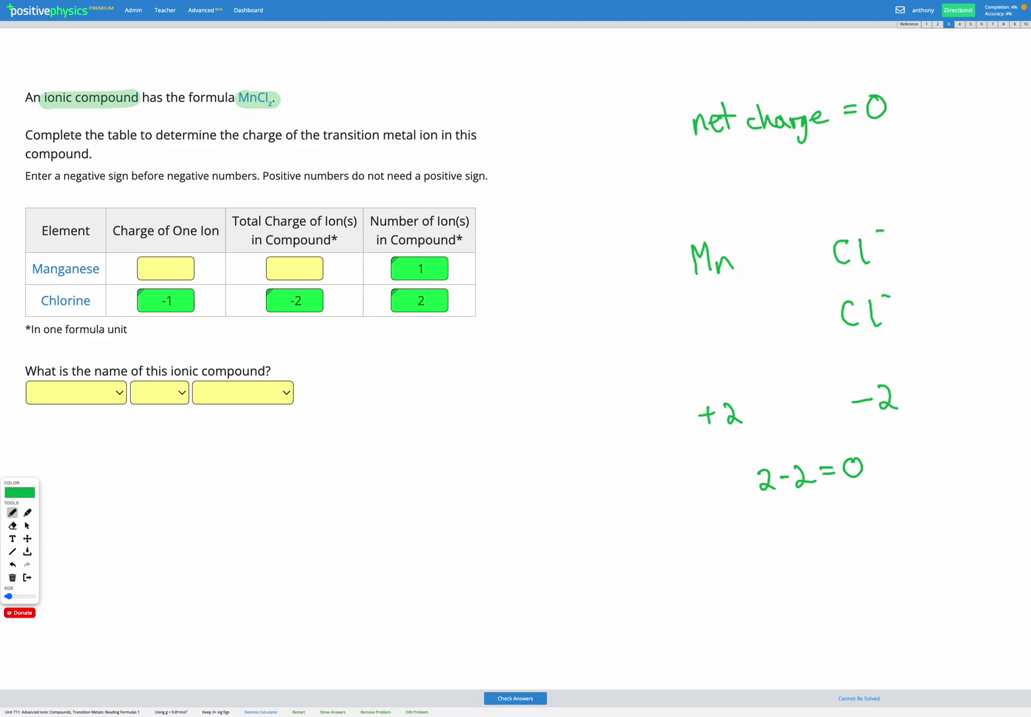
{"action": "left_click", "coordinate": [27, 525]}
Enter 2 as manganese's total charge and mark the Mn note as 2+.
{"action": "left_click", "coordinate": [298, 265]}
{"action": "type", "text": "2"}
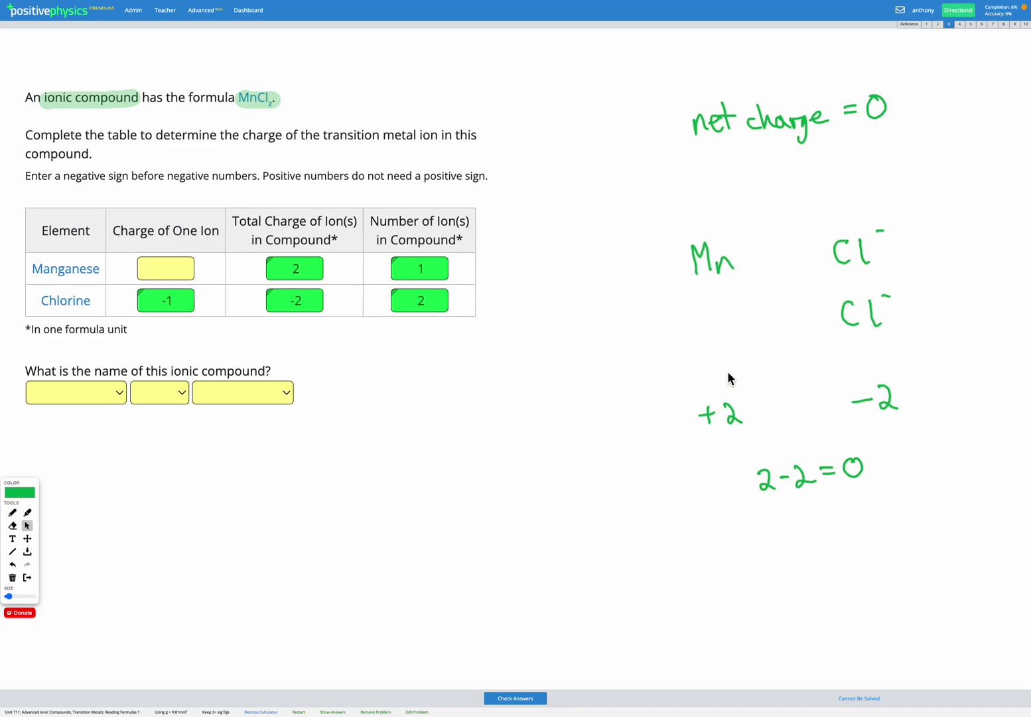
{"action": "left_click", "coordinate": [12, 513]}
{"action": "left_click_drag", "start_coordinate": [723, 232], "coordinate": [734, 231]}
{"action": "mouse_move", "coordinate": [728, 227]}
{"action": "left_mouse_down"}
{"action": "mouse_move", "coordinate": [729, 238]}
{"action": "mouse_move", "coordinate": [714, 243]}
{"action": "mouse_move", "coordinate": [724, 243]}
{"action": "left_mouse_up"}
Enter 2 as manganese's charge of one ion and confirm it.
{"action": "left_click", "coordinate": [27, 525]}
{"action": "left_click", "coordinate": [182, 269]}
{"action": "type", "text": "2"}
{"action": "key", "text": "Return"}
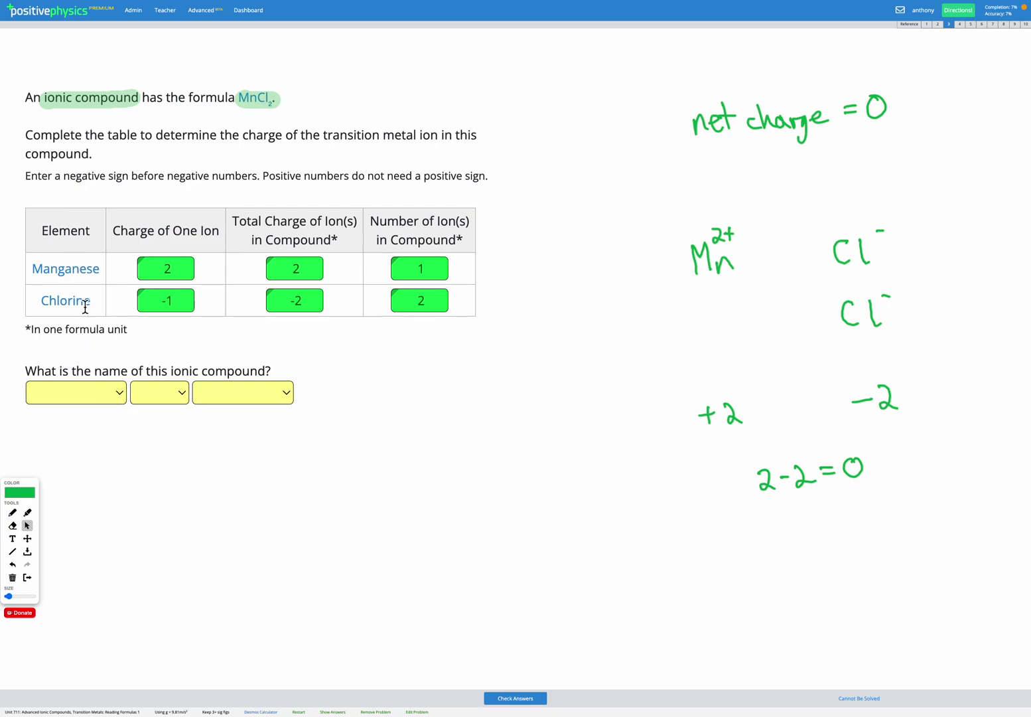
Choose Manganese and (II) as the first two name parts, then open the anion-name choices.
{"action": "left_click", "coordinate": [89, 395]}
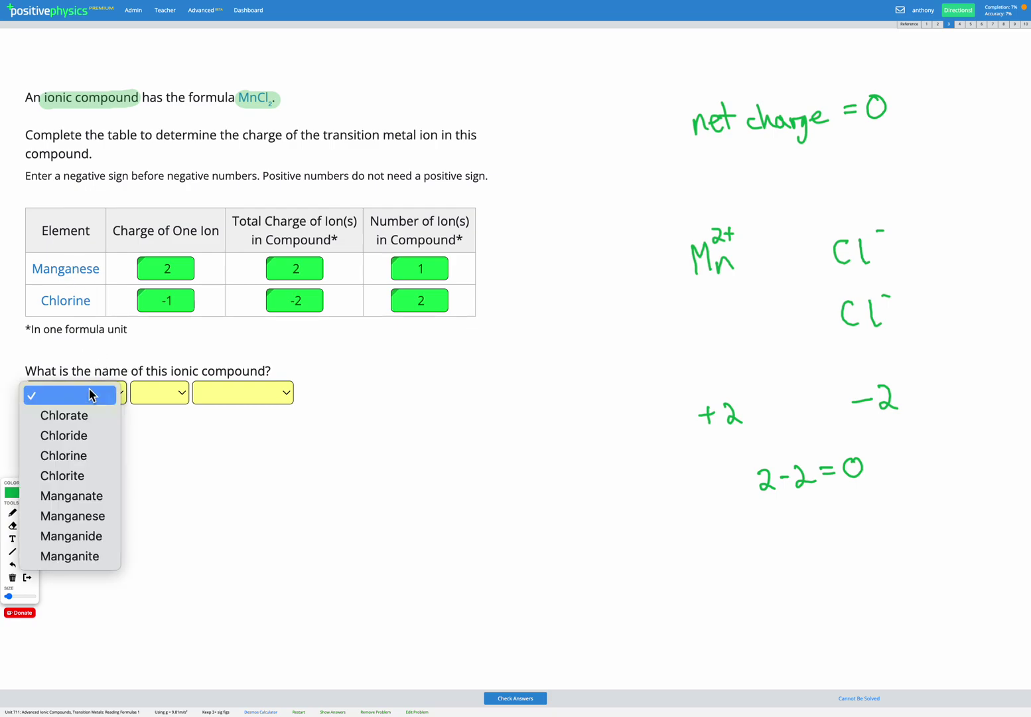
{"action": "left_click", "coordinate": [96, 516]}
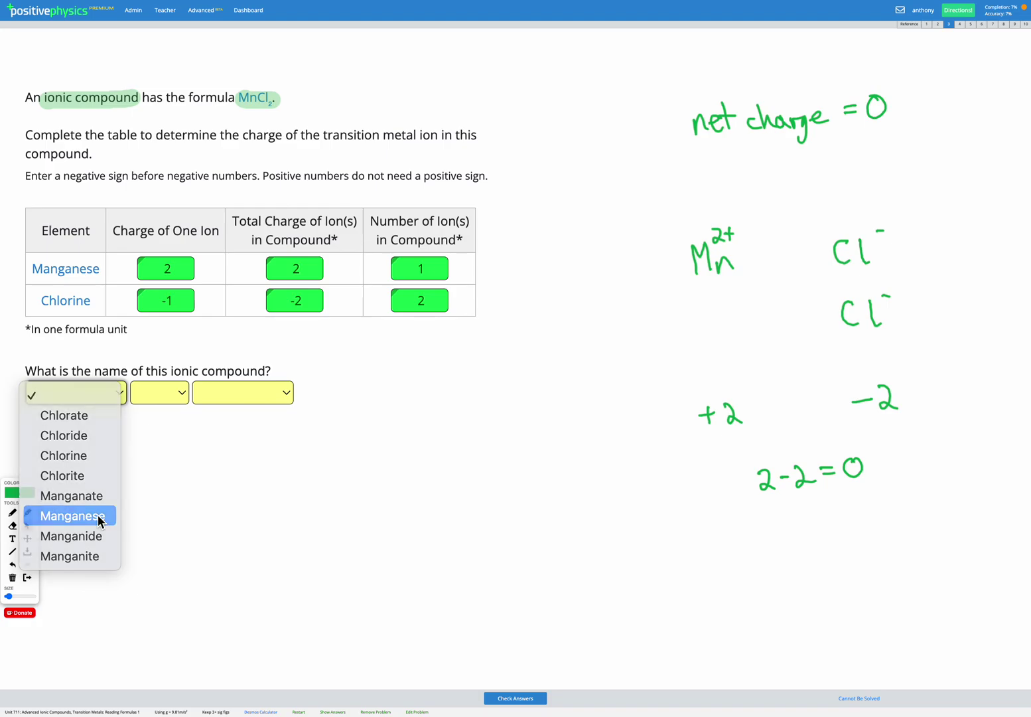
{"action": "left_click", "coordinate": [168, 391]}
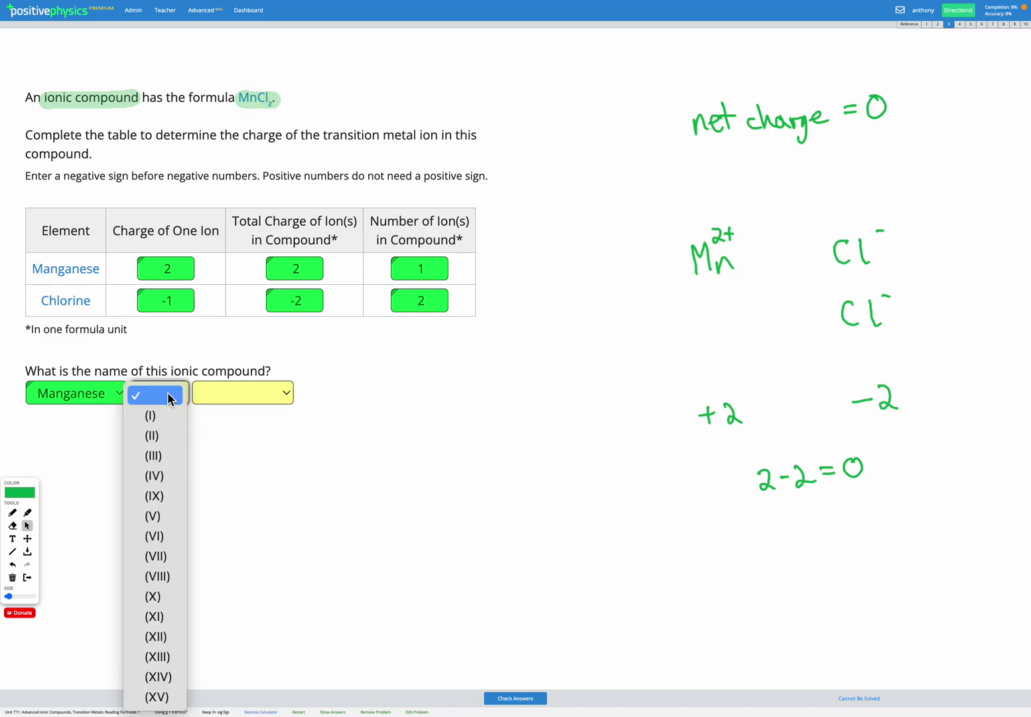
{"action": "left_click", "coordinate": [166, 438]}
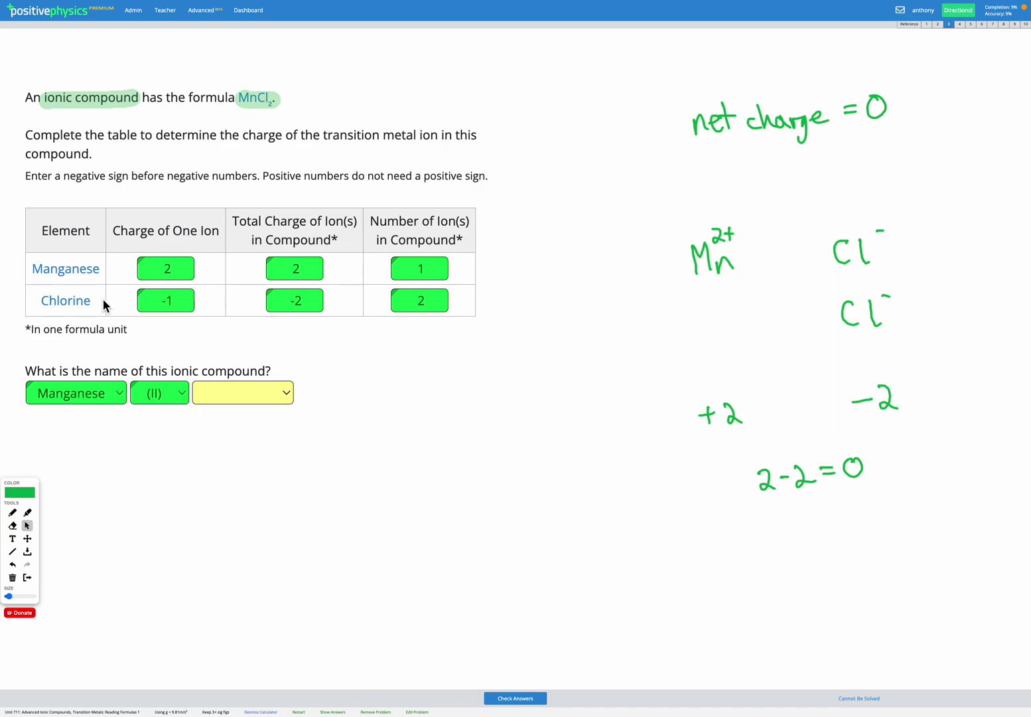
{"action": "left_click", "coordinate": [227, 396]}
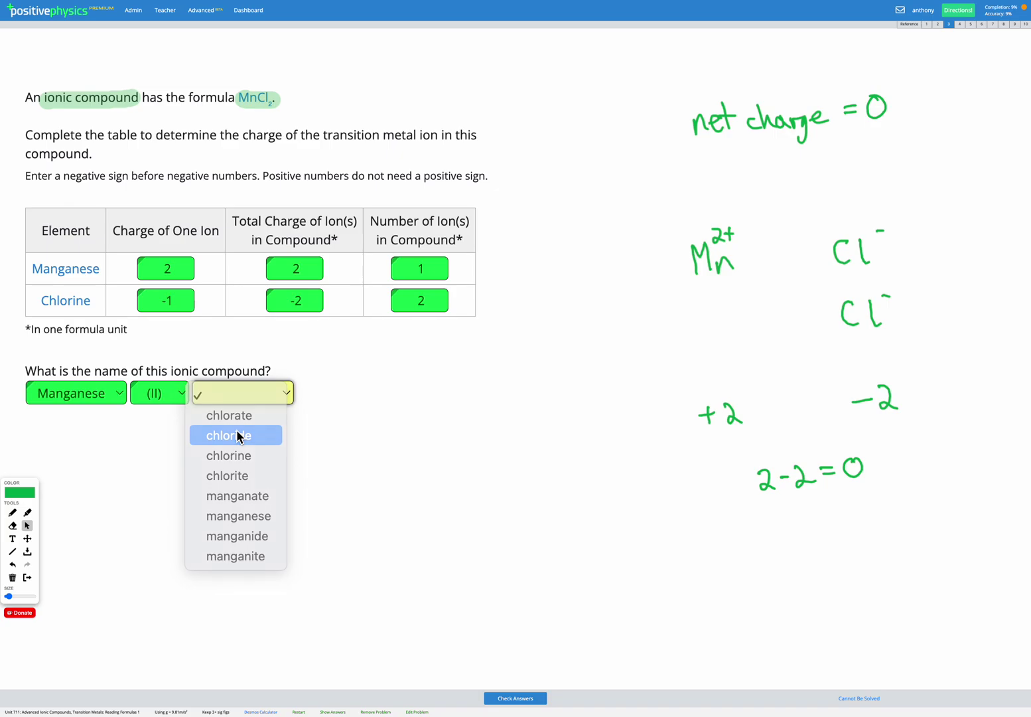